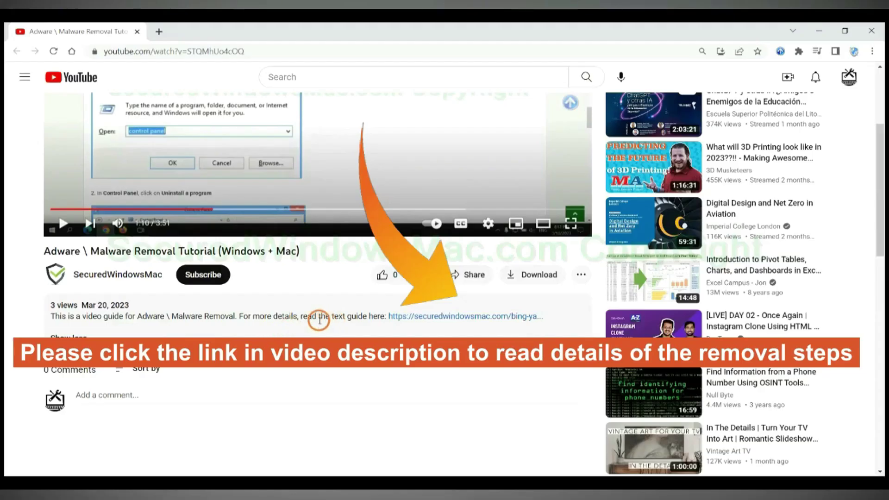
- Open the SecuredWindowsMac removal guide from the YouTube video description in a new tab
click(424, 318)
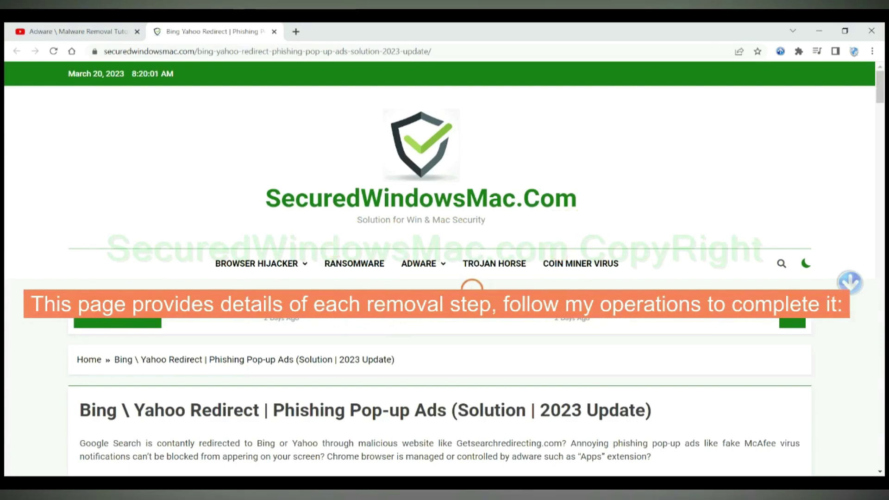
scroll(630, 209, down, 5)
scroll(630, 209, down, 3)
scroll(630, 209, down, 5)
scroll(484, 311, down, 1)
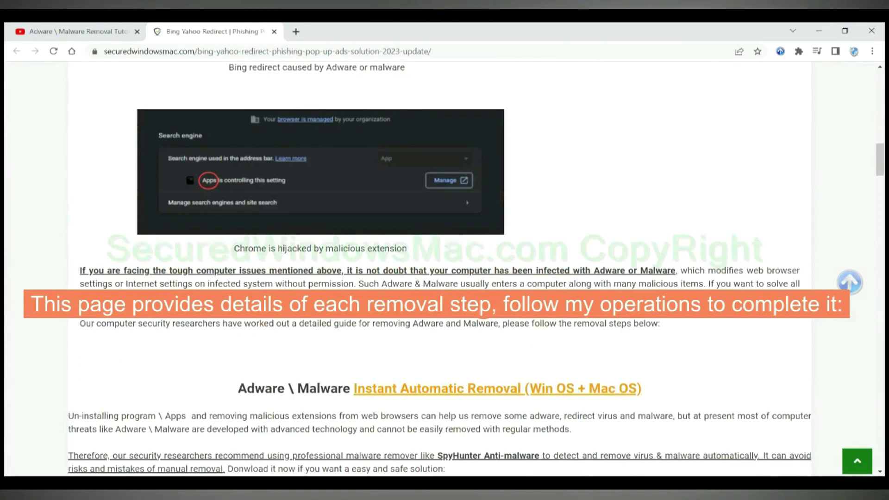
scroll(484, 311, down, 1)
scroll(484, 310, down, 1)
scroll(484, 310, down, 1)
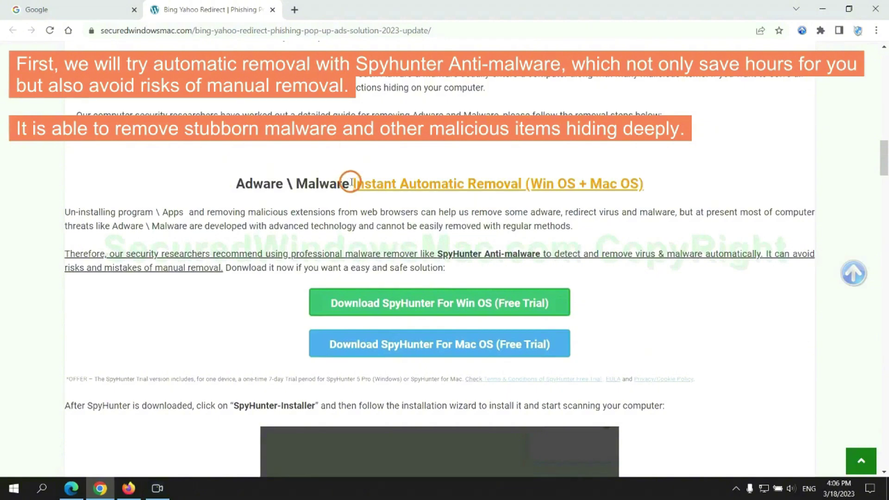
- Download the SpyHunter Windows free-trial installer and keep it despite the harmful-file warning
drag(351, 182, 520, 184)
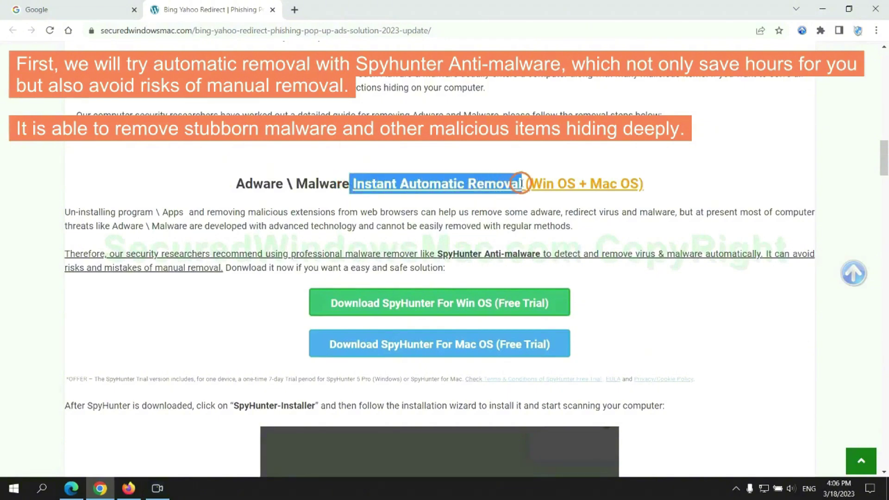
click(455, 162)
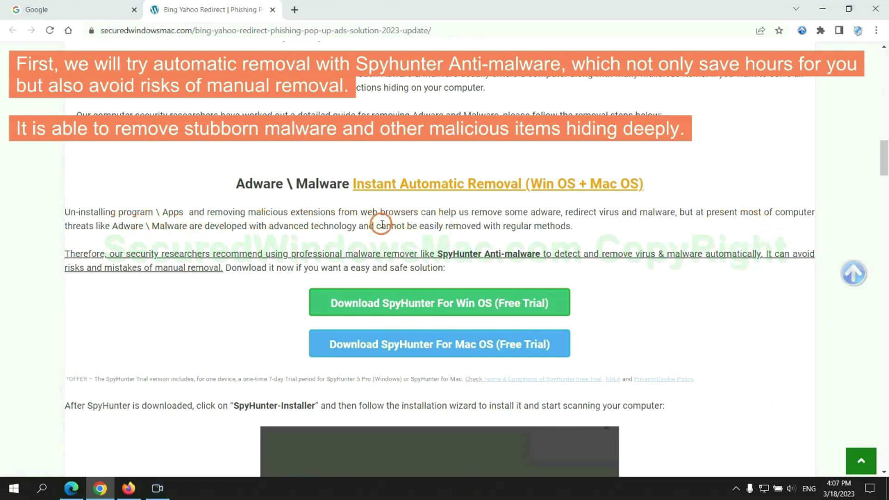
scroll(441, 250, down, 1)
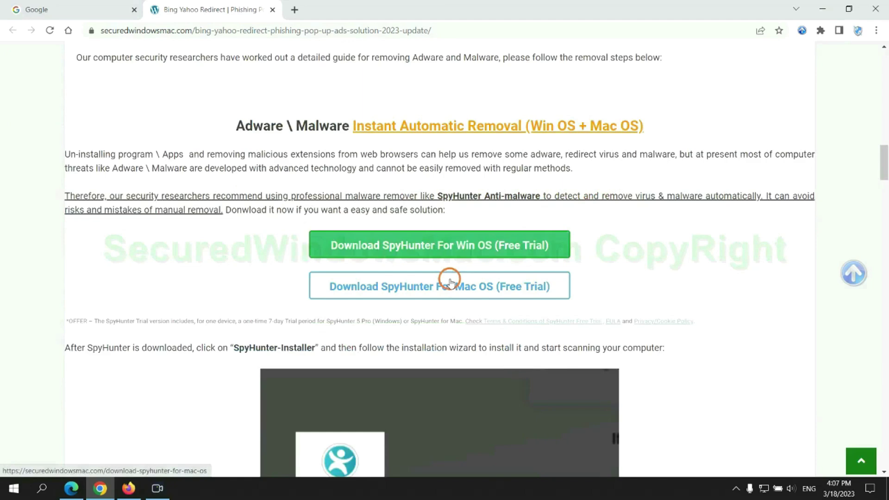
scroll(450, 280, down, 1)
scroll(450, 279, down, 1)
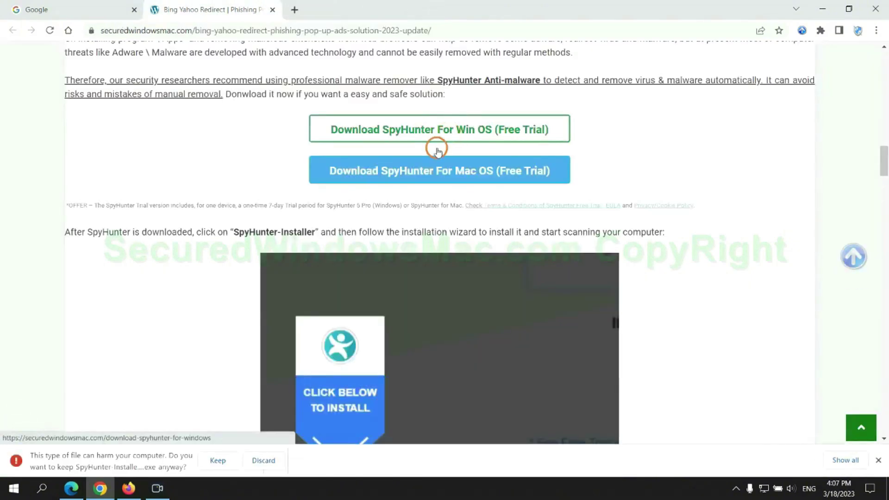
click(215, 460)
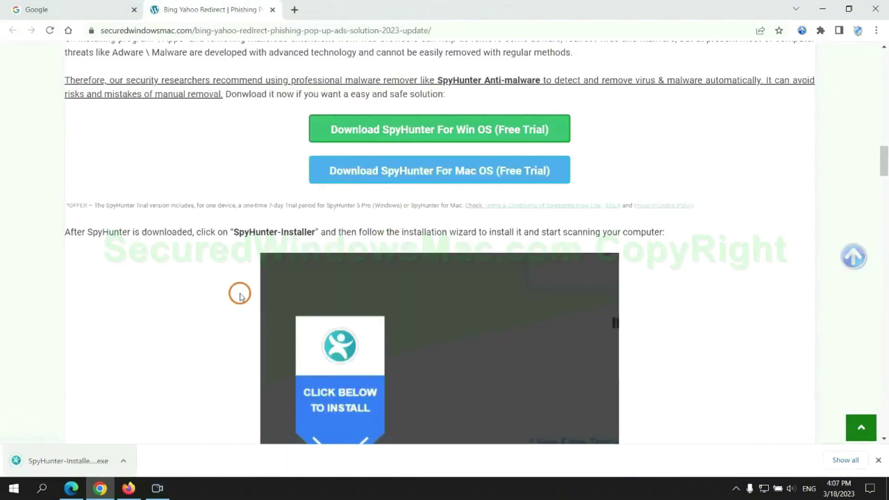
- Install SpyHunter 5 with the EULA accepted, then continue from scan results to trial registration
click(86, 462)
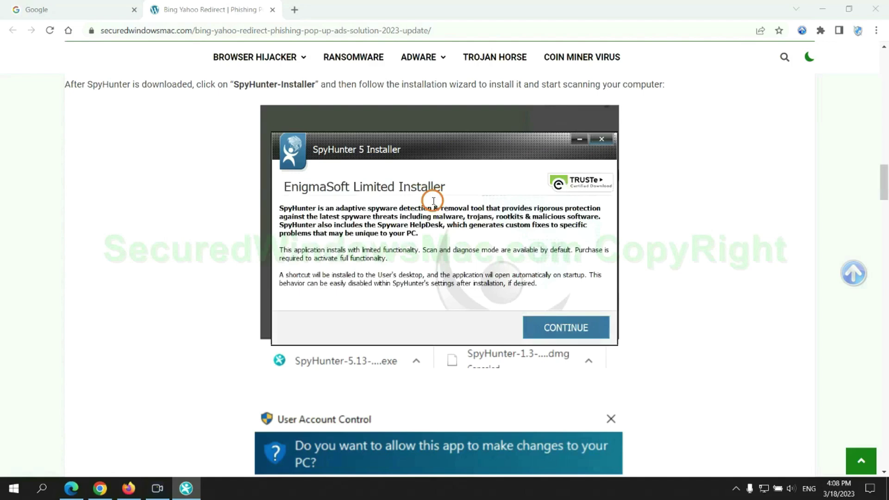
click(585, 327)
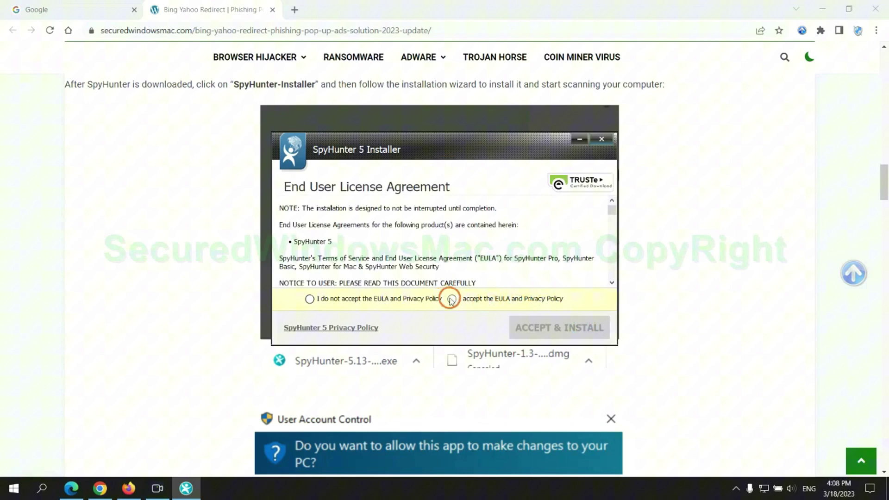
click(451, 298)
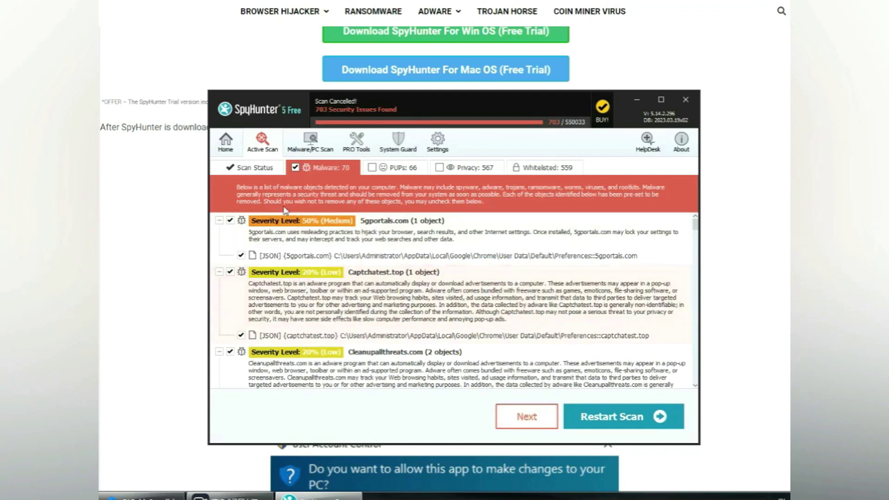
click(543, 421)
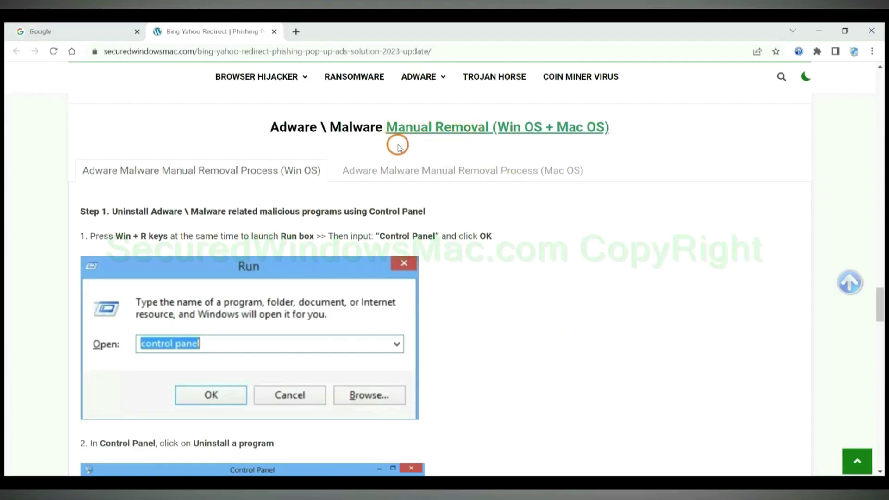
- View the guide's Mac OS and Win OS manual-removal tabs, reaching Step 1's uninstall instructions
drag(496, 127, 542, 128)
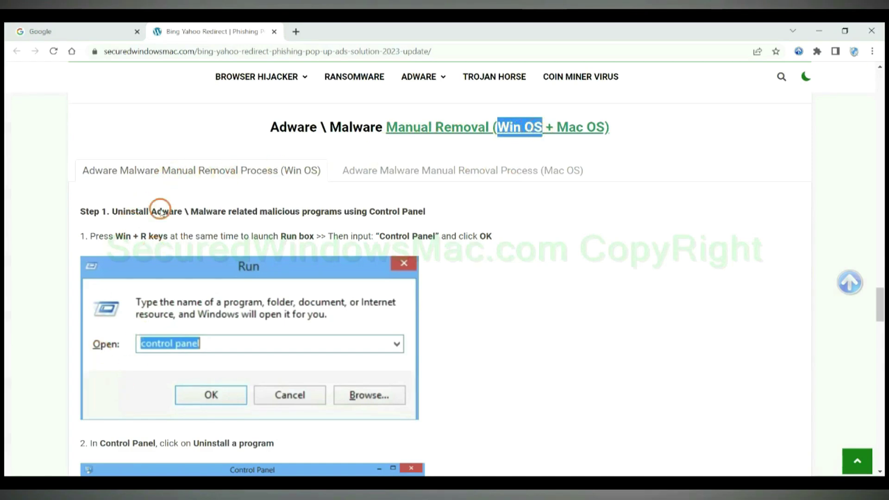
drag(556, 127, 604, 128)
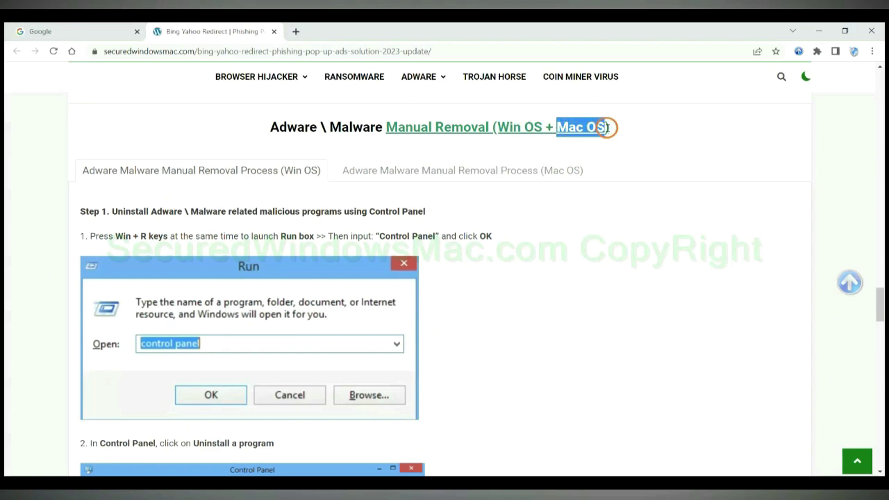
click(456, 169)
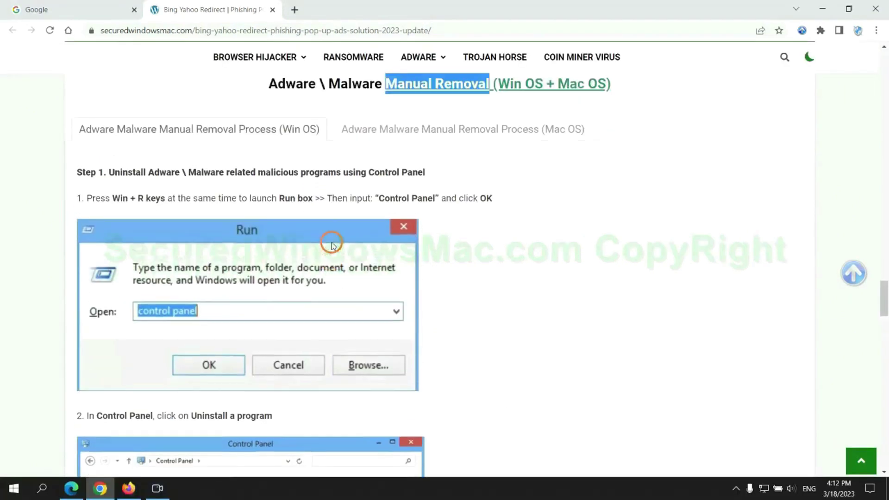
scroll(332, 243, up, 2)
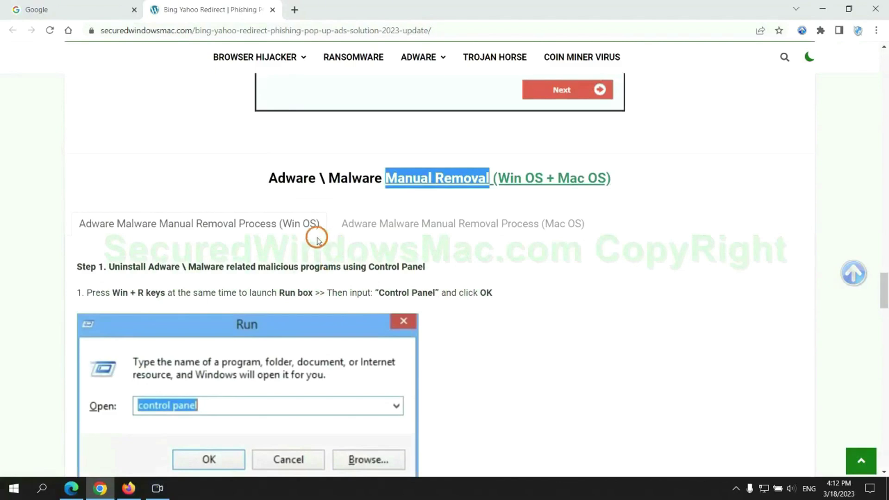
scroll(271, 229, down, 2)
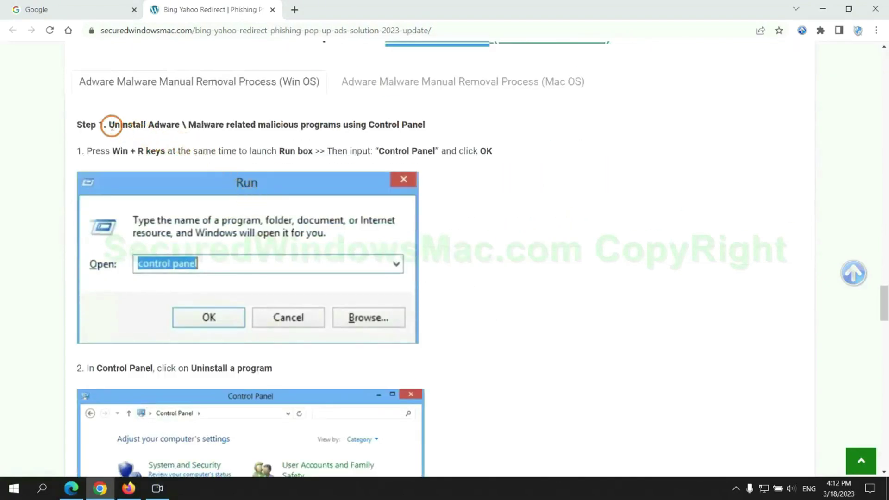
drag(109, 125, 341, 128)
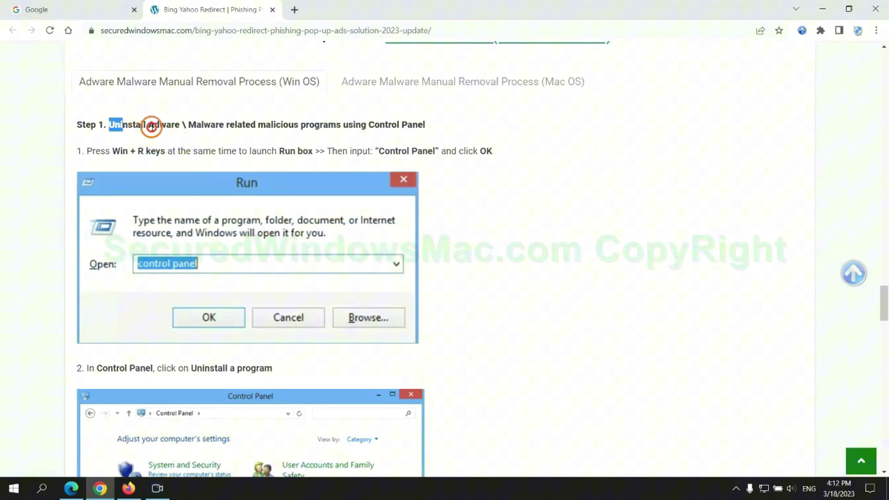
click(591, 182)
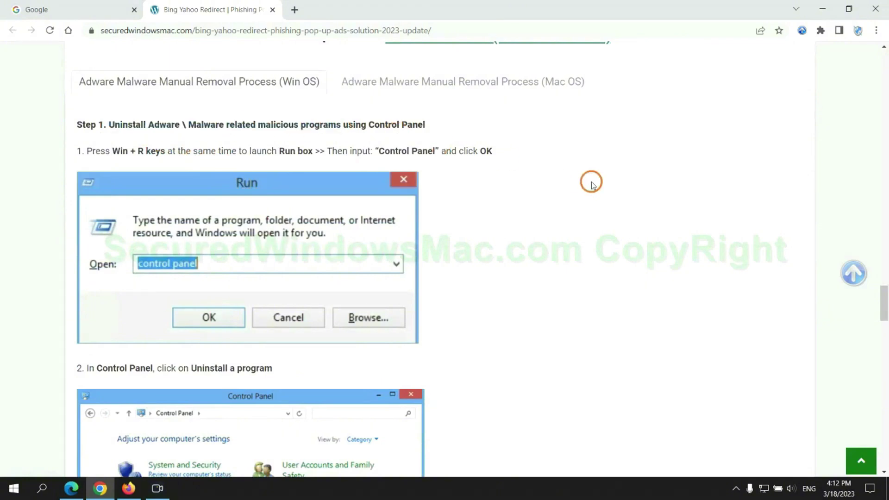
scroll(554, 183, down, 2)
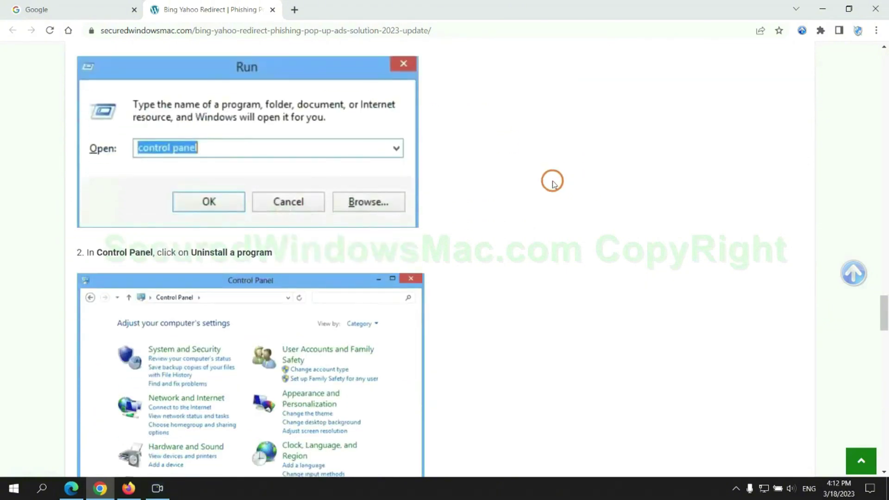
- Check Lantern's uninstall option in Programs and Features, close it, and read guide Step 2
key(super+r)
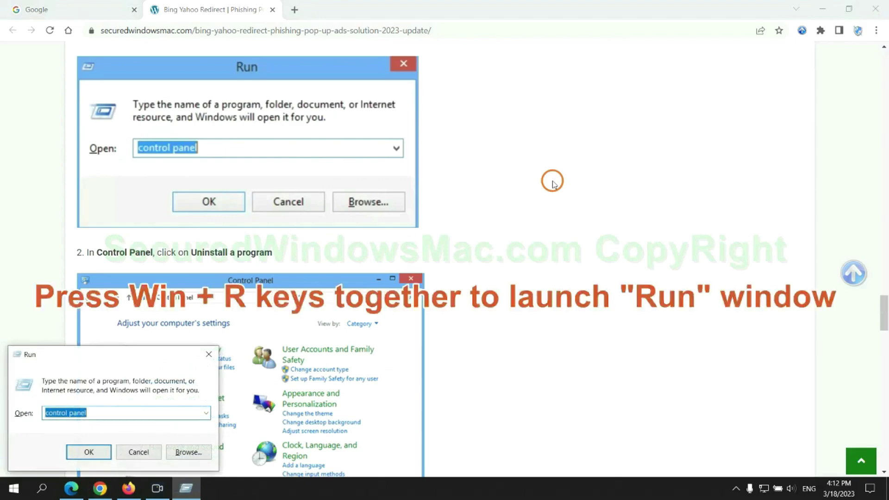
text(cont)
text(l)
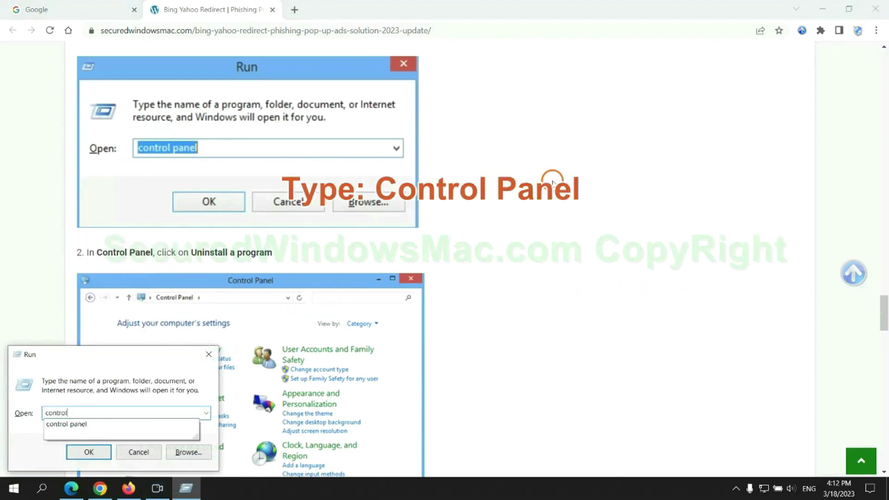
text(l)
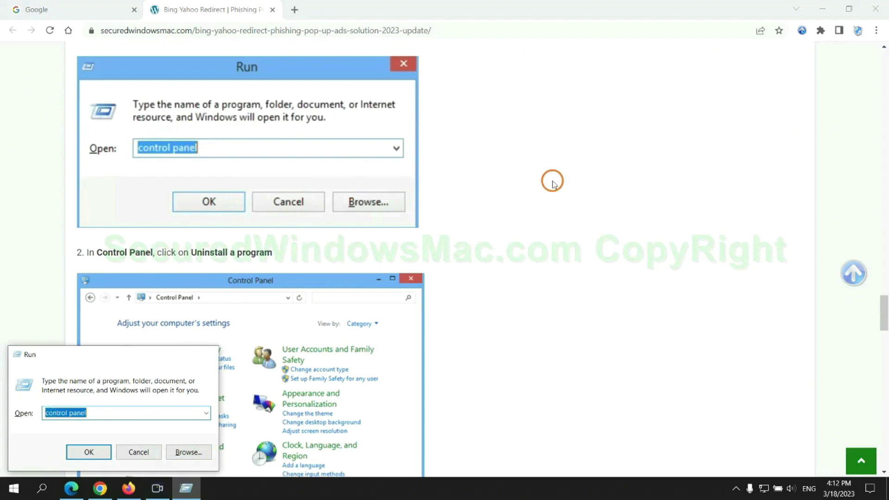
key(Return)
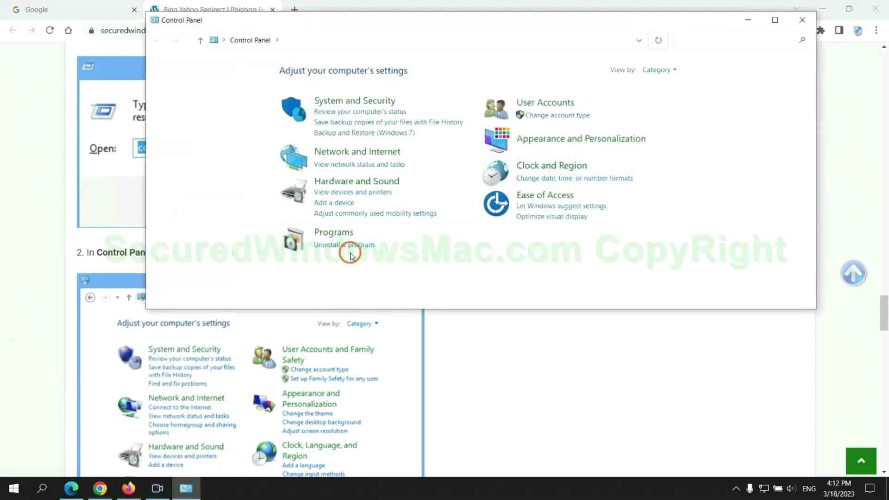
click(350, 246)
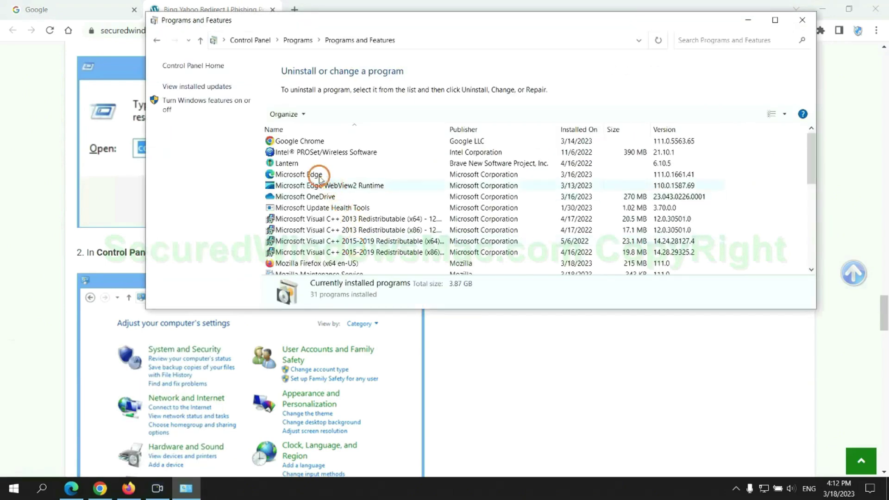
right_click(306, 165)
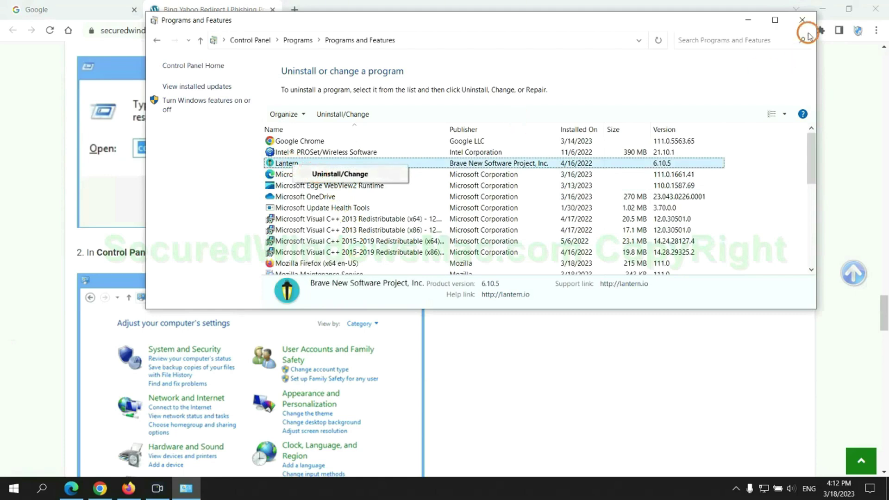
click(803, 19)
scroll(261, 297, down, 5)
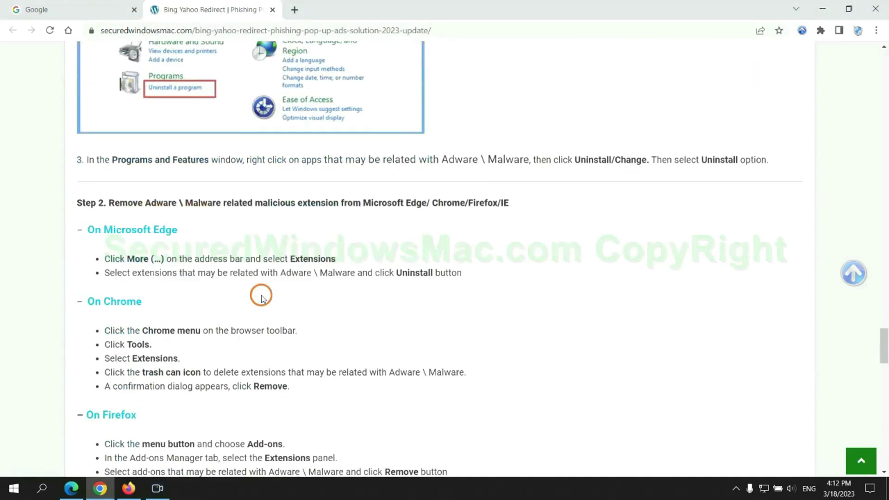
drag(252, 205, 336, 204)
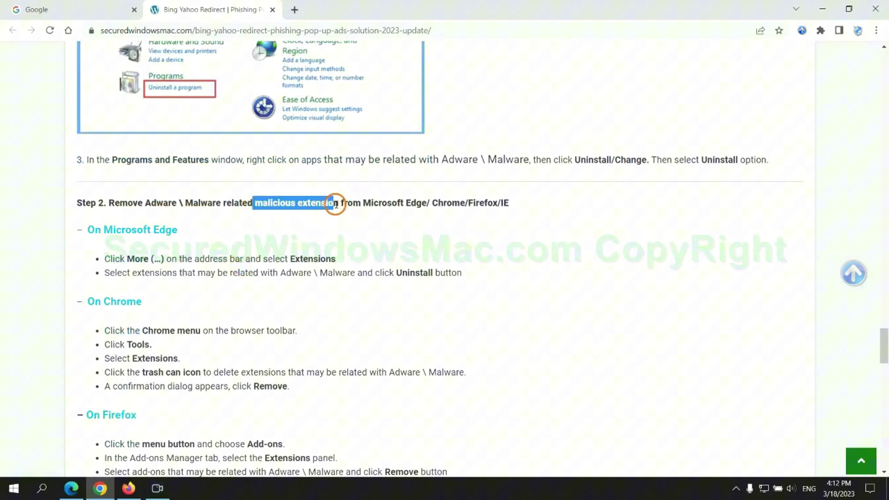
click(356, 226)
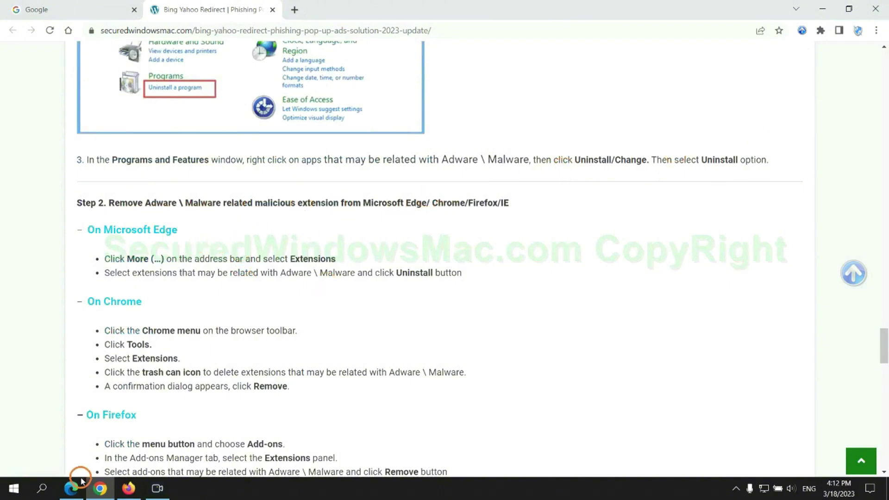
- Remove the McAfee WebAdvisor extension from Microsoft Edge and close the Extensions page
click(72, 488)
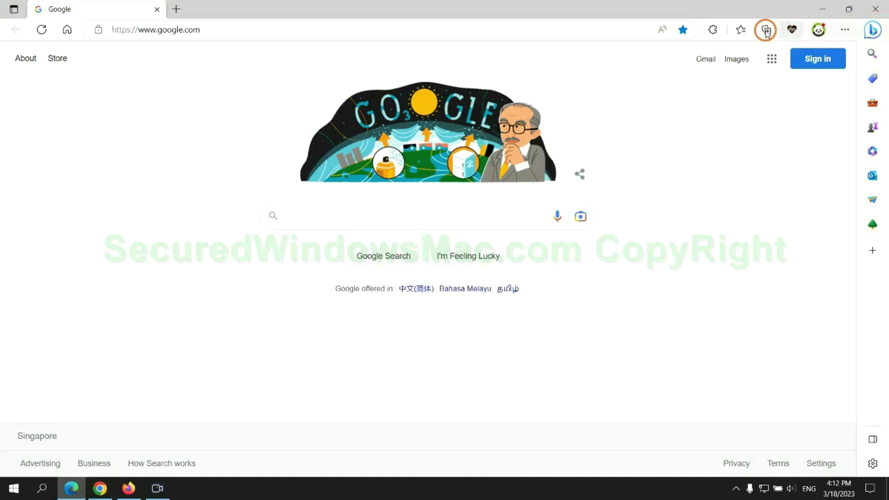
click(736, 31)
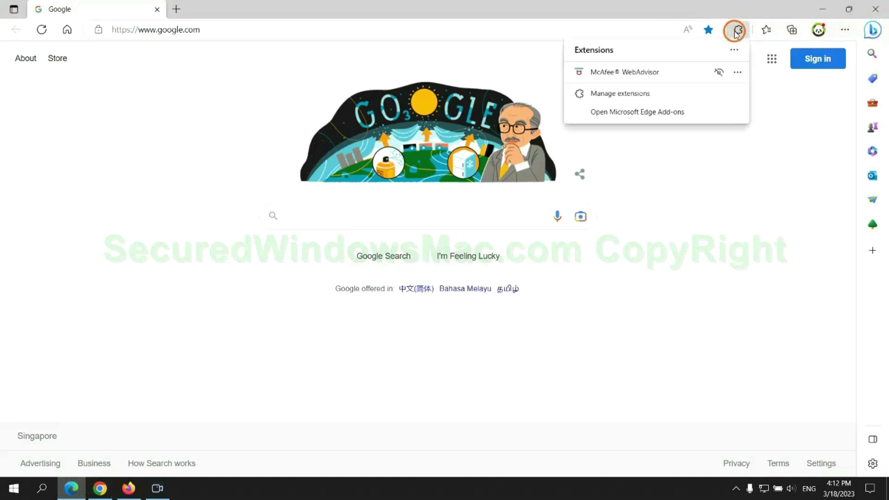
click(616, 92)
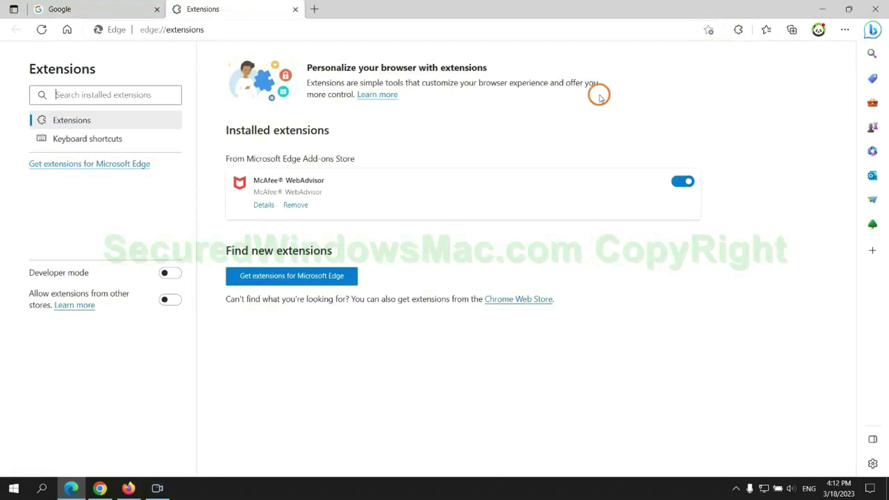
click(296, 207)
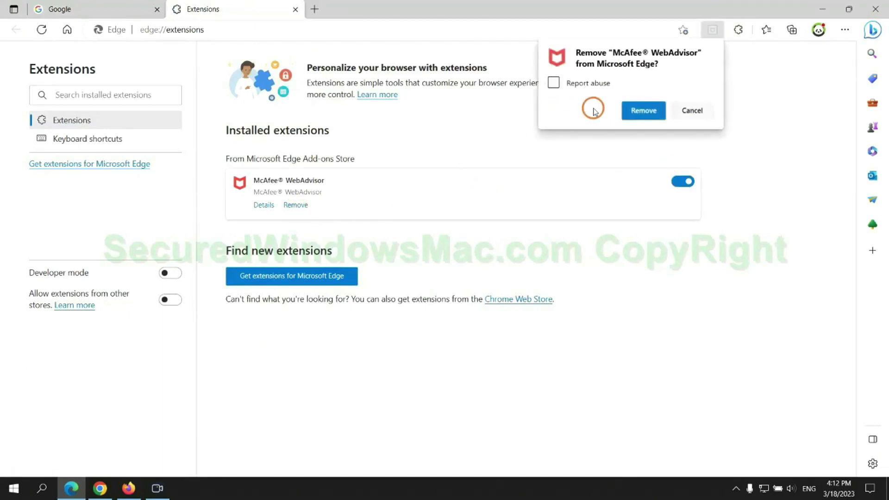
click(639, 110)
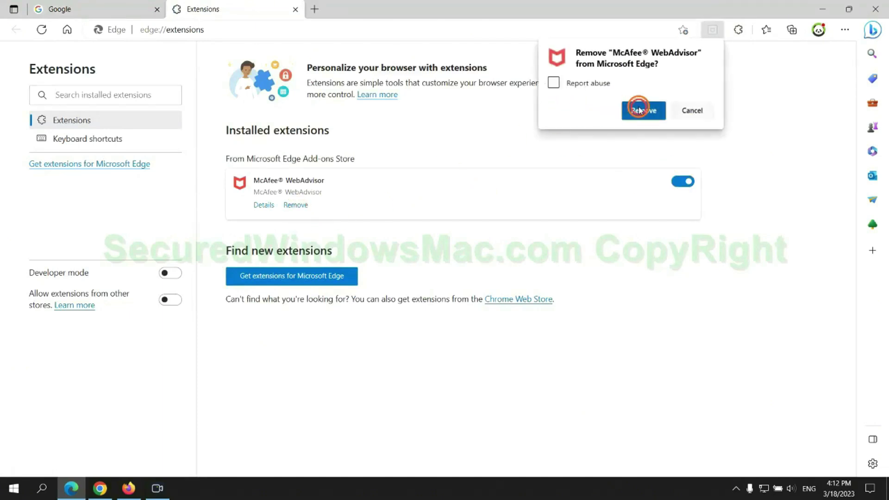
click(295, 8)
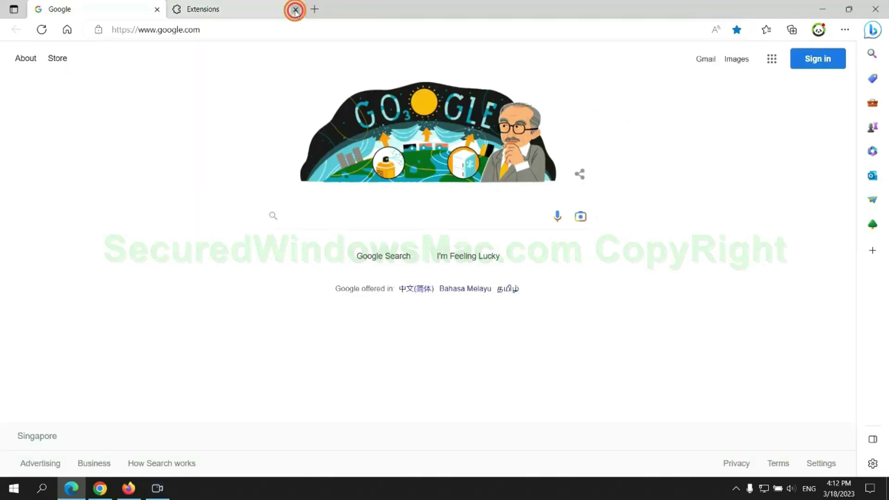
- Remove the Ecosia extension from Chrome, close its farewell page, and switch to Firefox
click(104, 489)
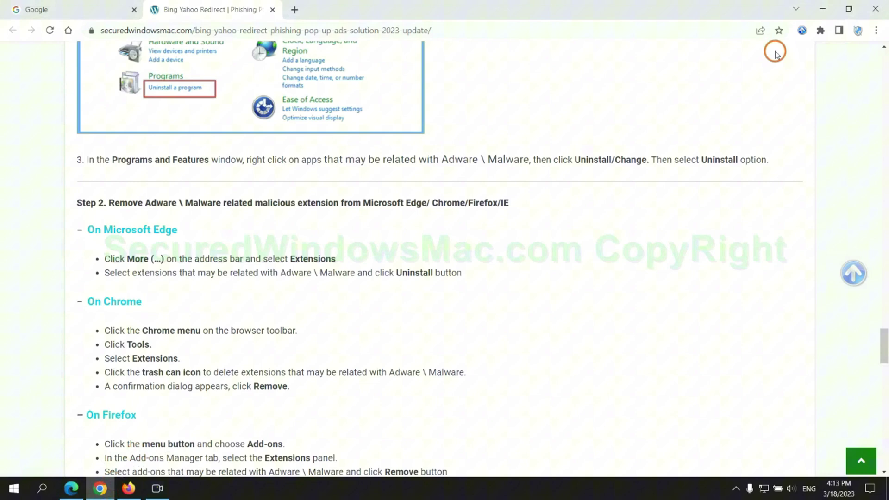
click(820, 31)
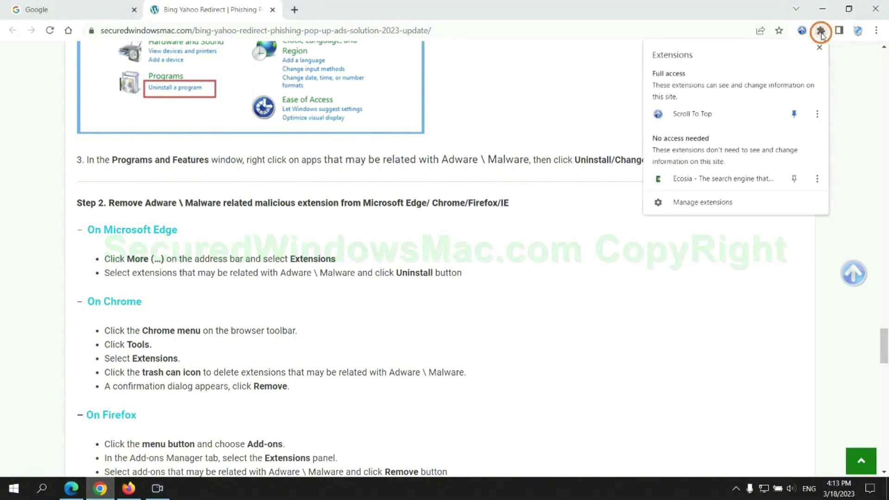
click(720, 206)
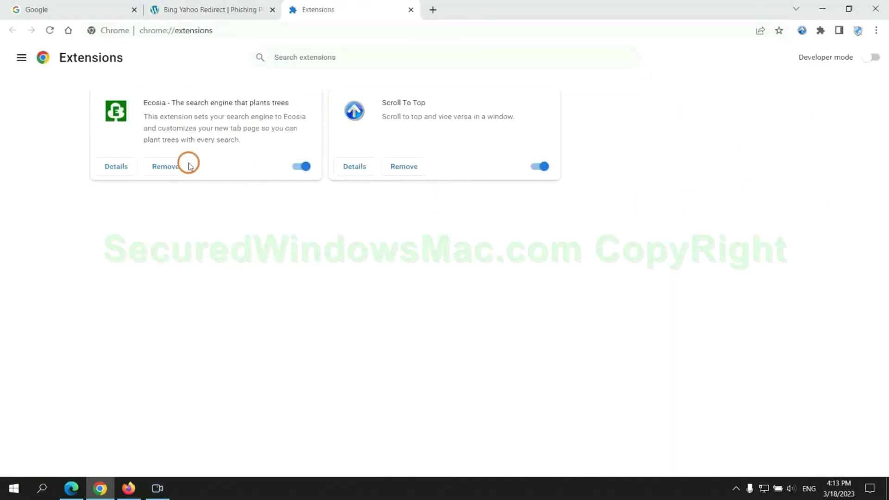
click(168, 166)
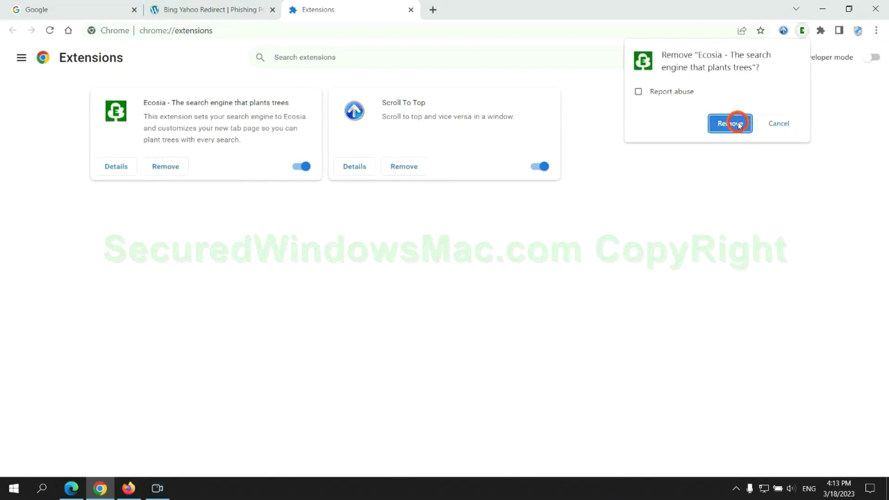
click(728, 123)
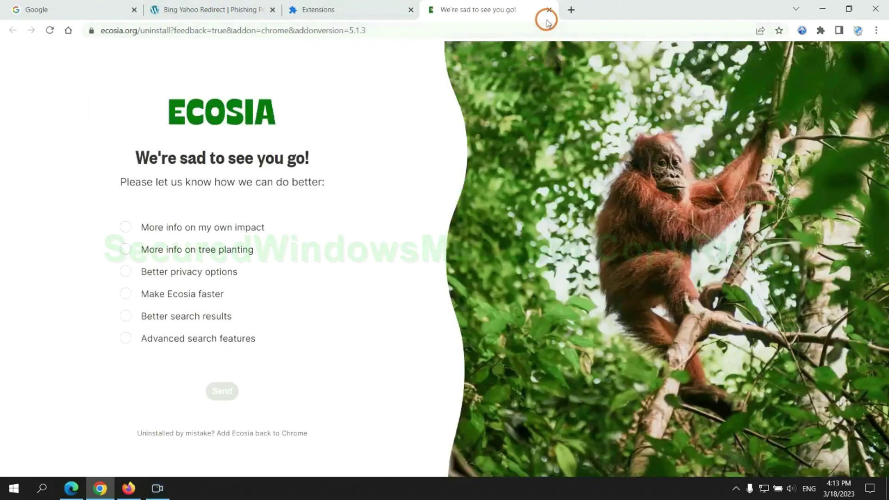
click(549, 10)
click(129, 488)
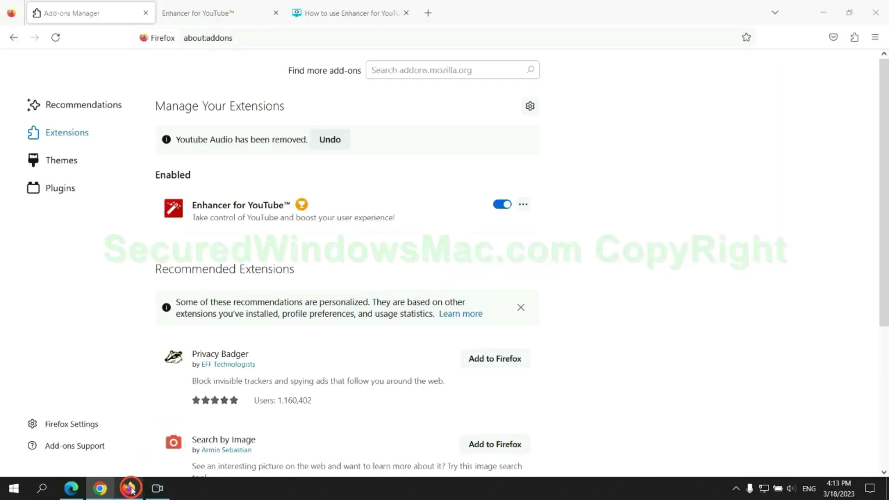
- Remove Enhancer for YouTube from Firefox's add-ons manager, leaving no extensions installed
click(853, 40)
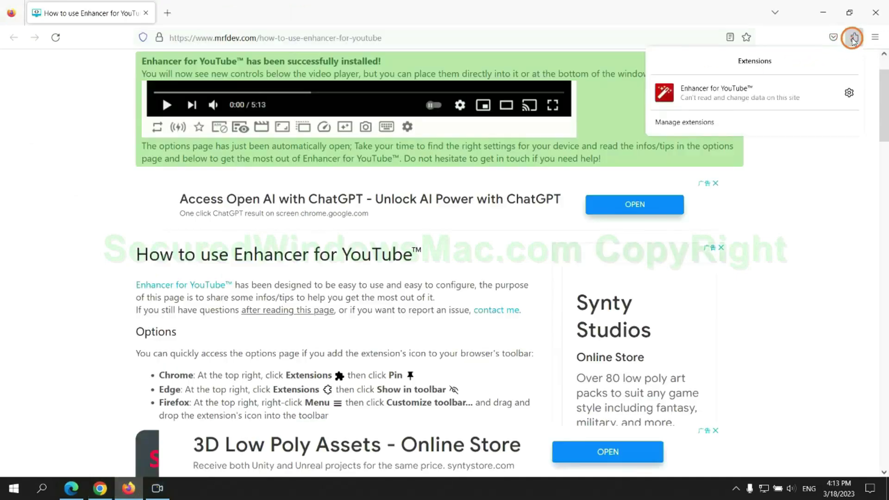
click(765, 121)
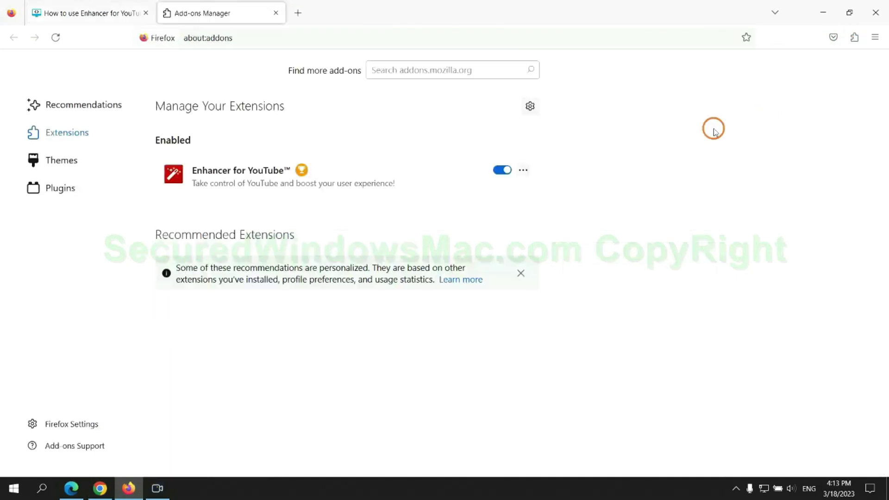
click(523, 170)
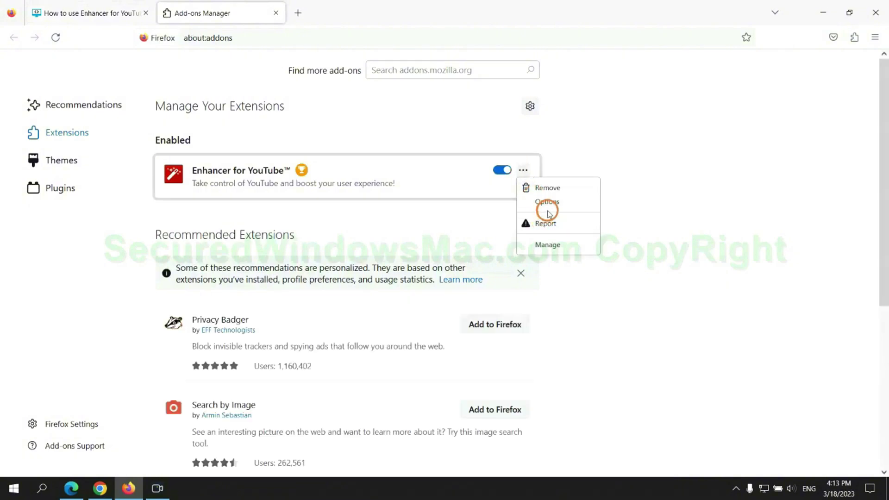
click(548, 187)
click(494, 109)
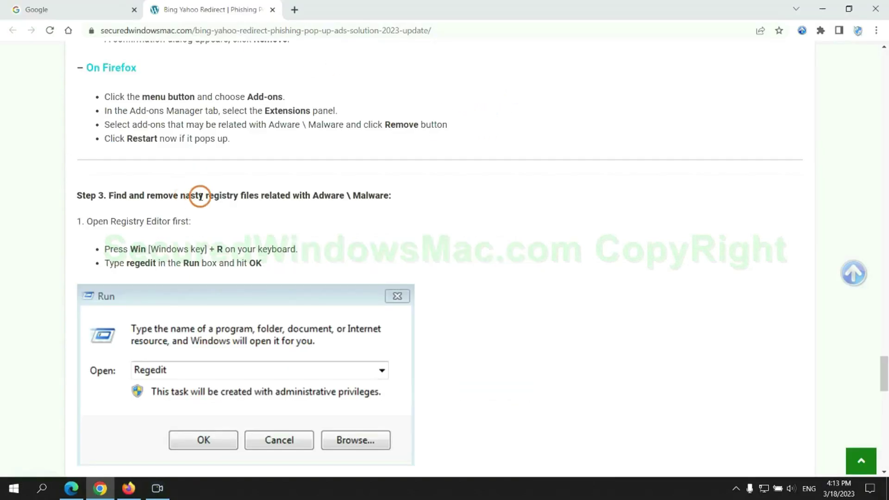
drag(205, 195, 258, 214)
- Launch Registry Editor by running regedit from the Windows Run dialog
click(257, 214)
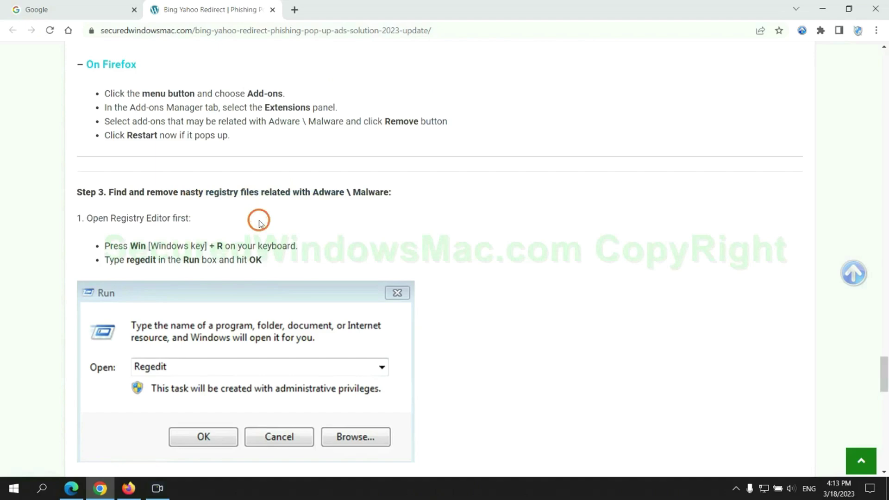
scroll(257, 215, down, 2)
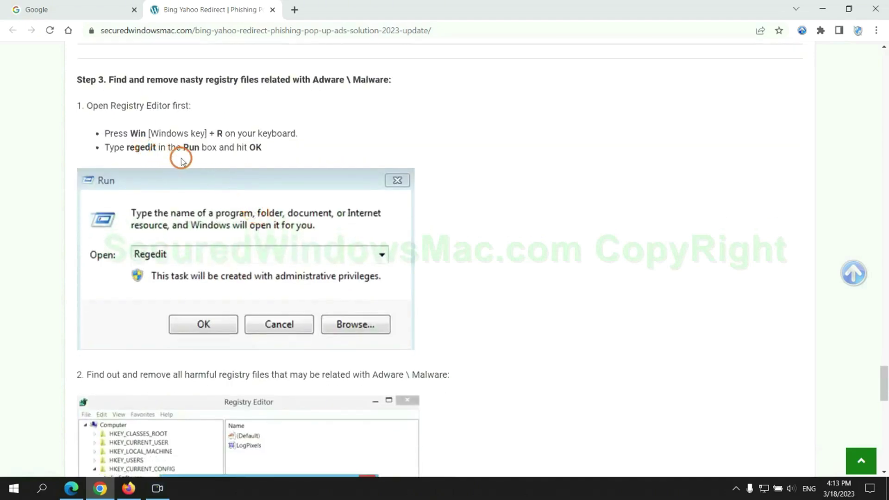
key(super+r)
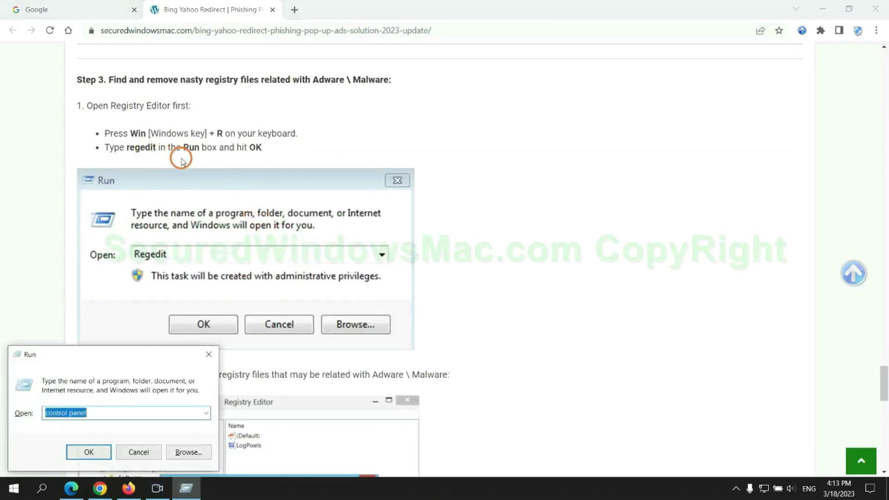
text(rege)
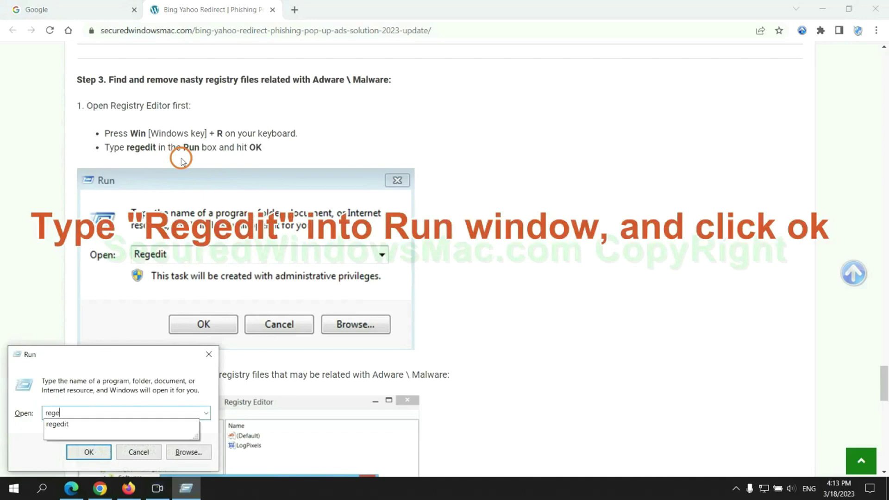
text(dit)
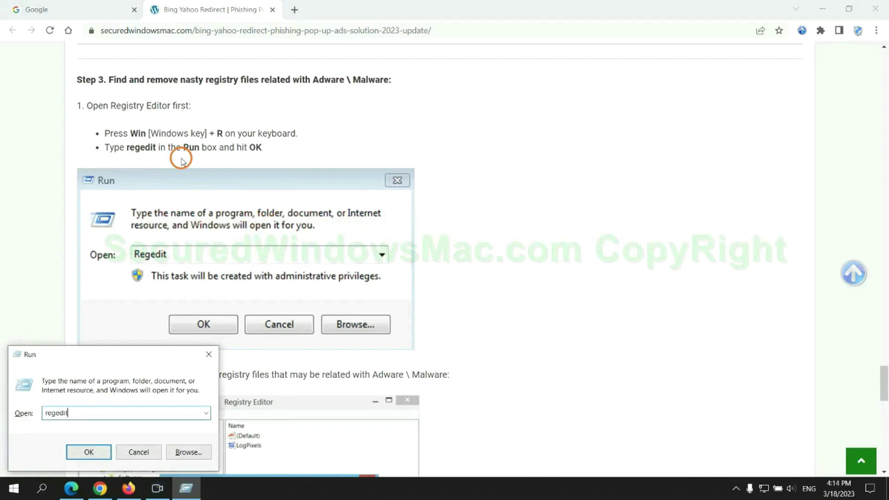
key(Return)
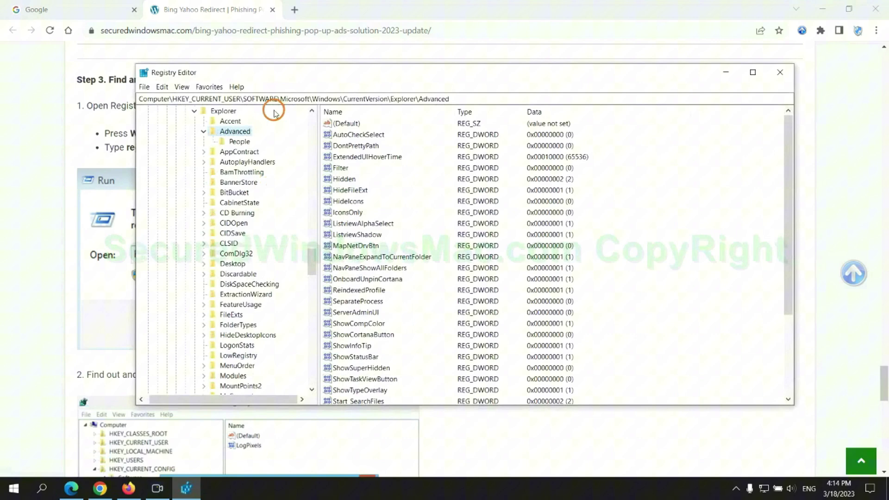
- Search the registry for 'Apps' and bring up the Delete option for StoreAppsOnTaskbar
click(162, 87)
click(191, 167)
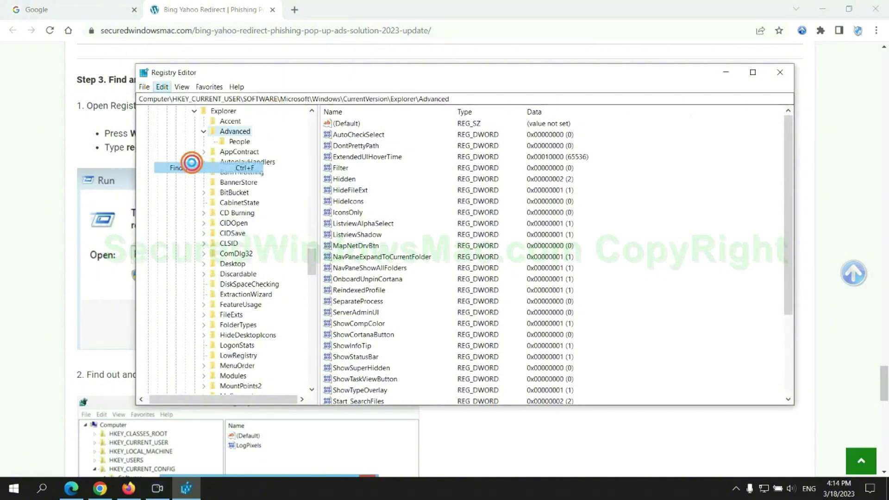
text(Apps)
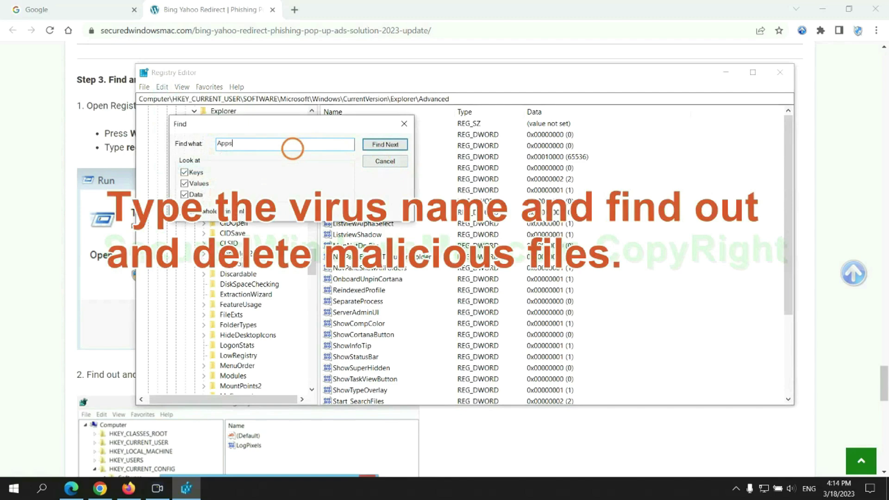
key(Return)
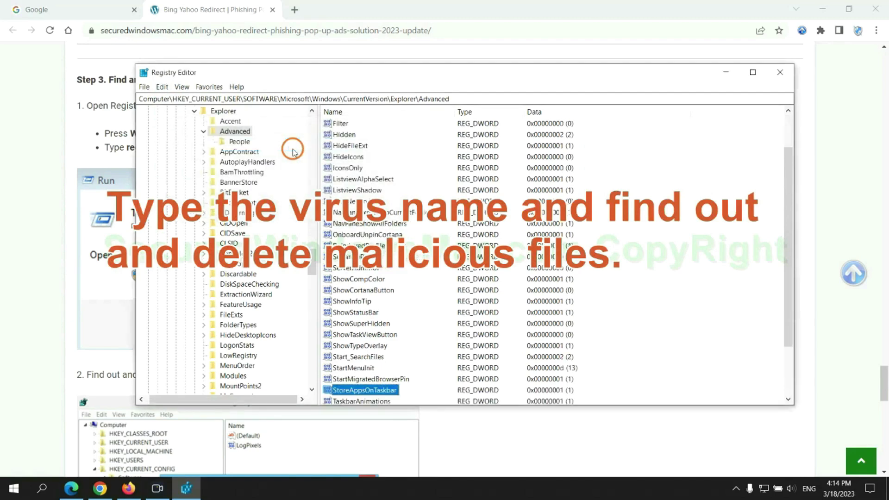
scroll(510, 300, down, 2)
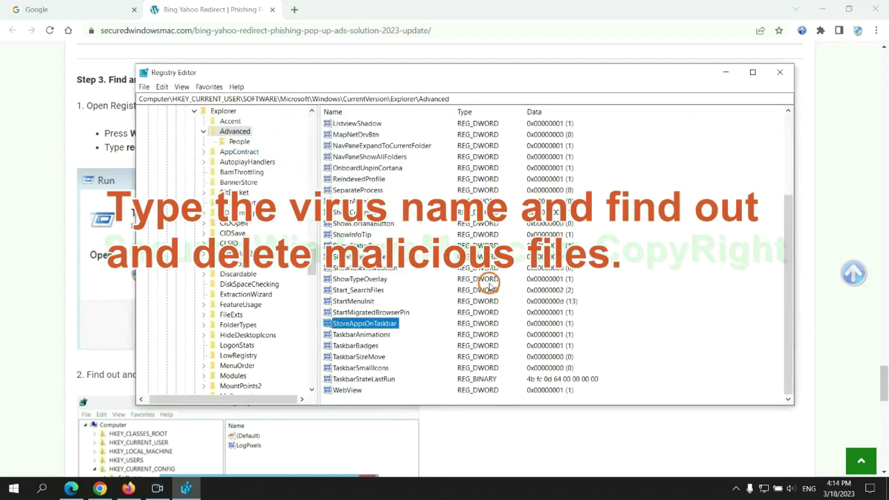
right_click(401, 326)
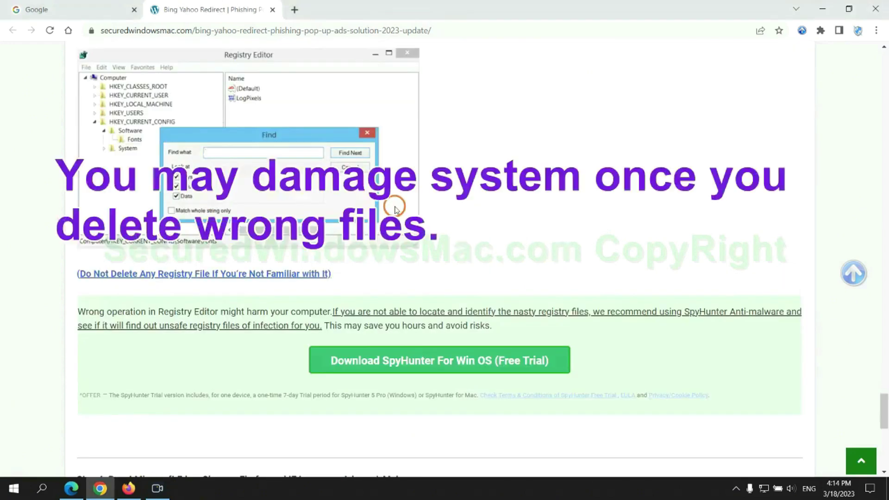
scroll(395, 209, down, 1)
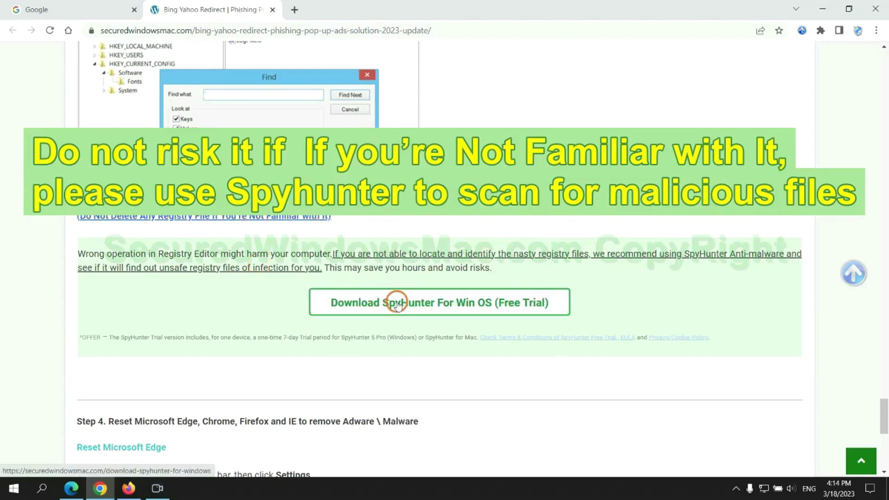
scroll(395, 304, down, 5)
- Read the guide's Step 4 on resetting browsers and switch to Microsoft Edge
double_click(119, 74)
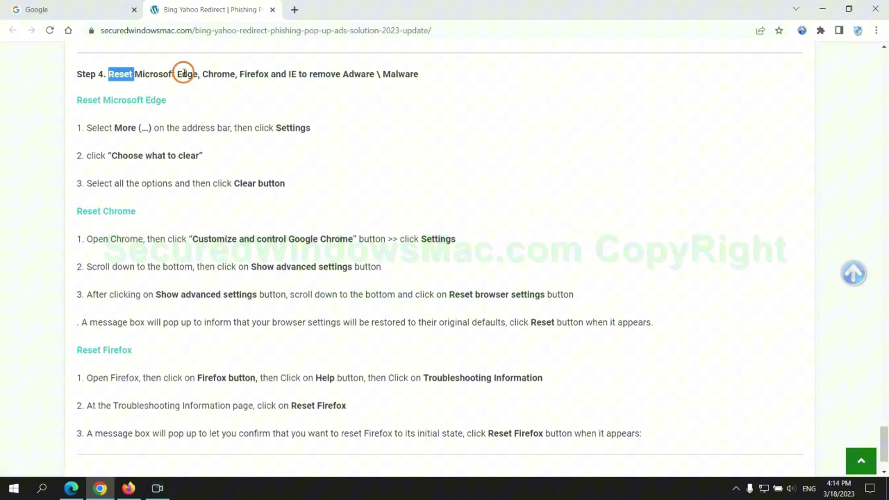
click(367, 89)
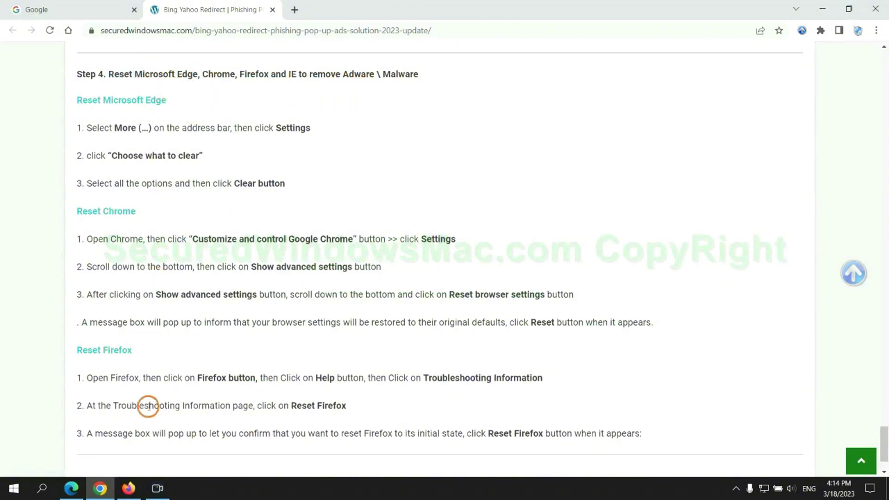
click(70, 486)
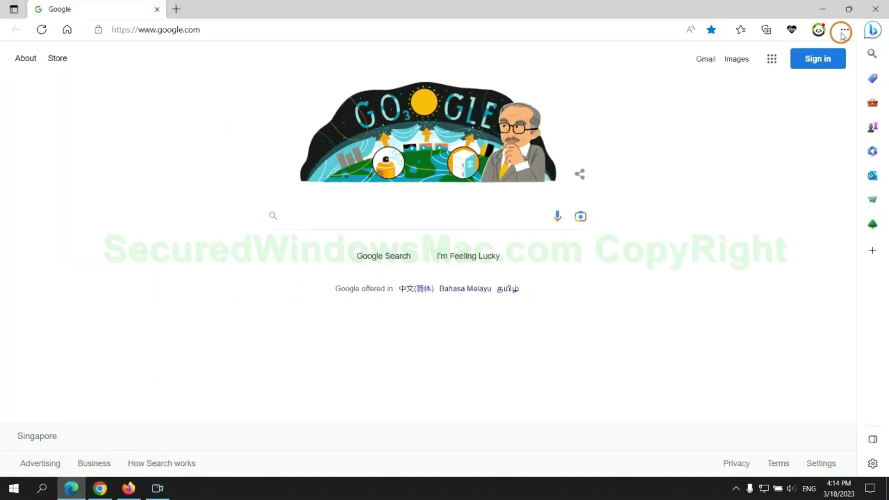
- Clear Edge's all-time browsing history, download history, cookies and cached files from Privacy settings
click(842, 32)
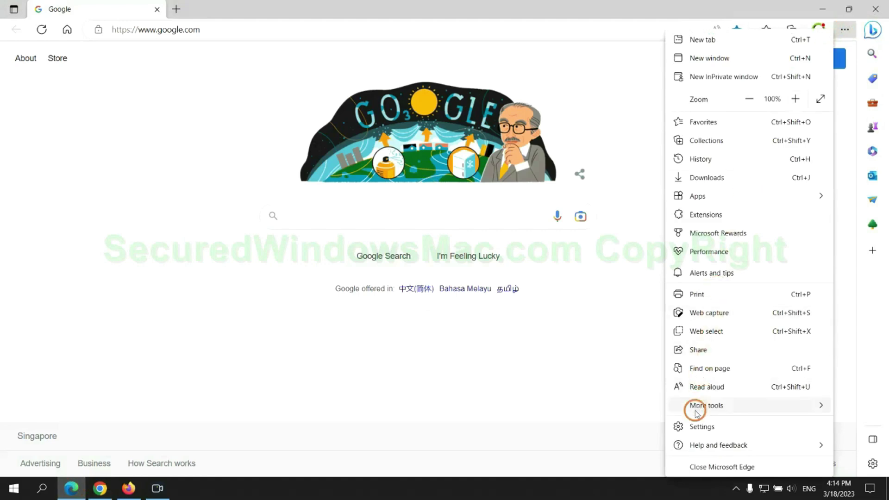
click(698, 430)
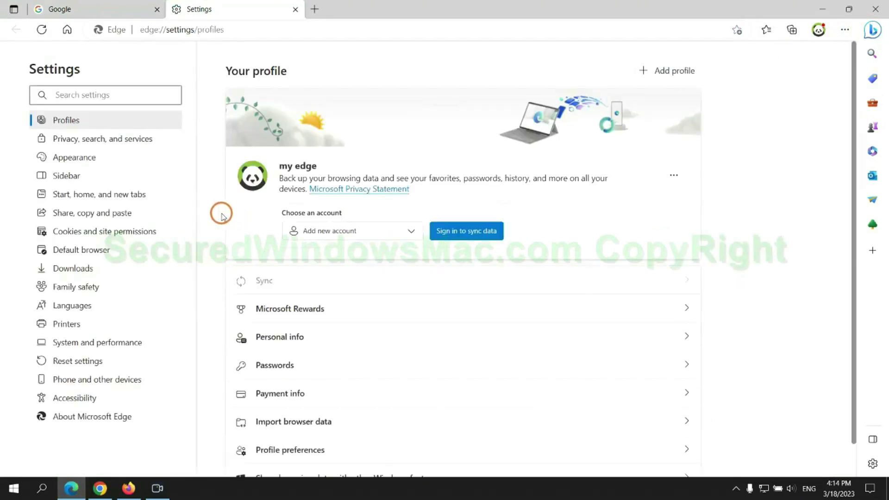
click(144, 141)
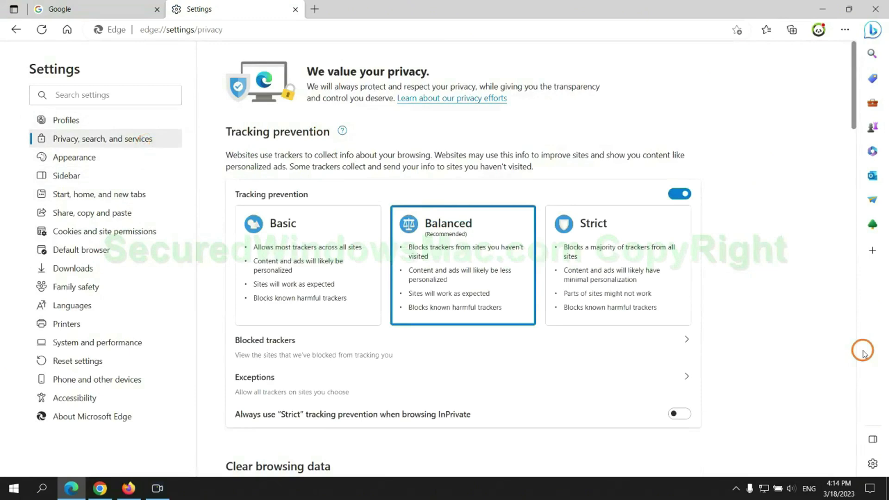
scroll(728, 308, down, 3)
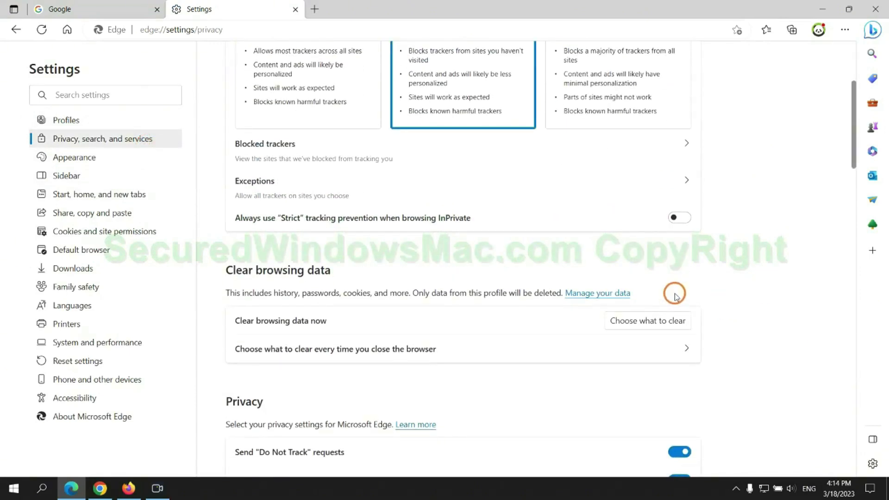
click(660, 324)
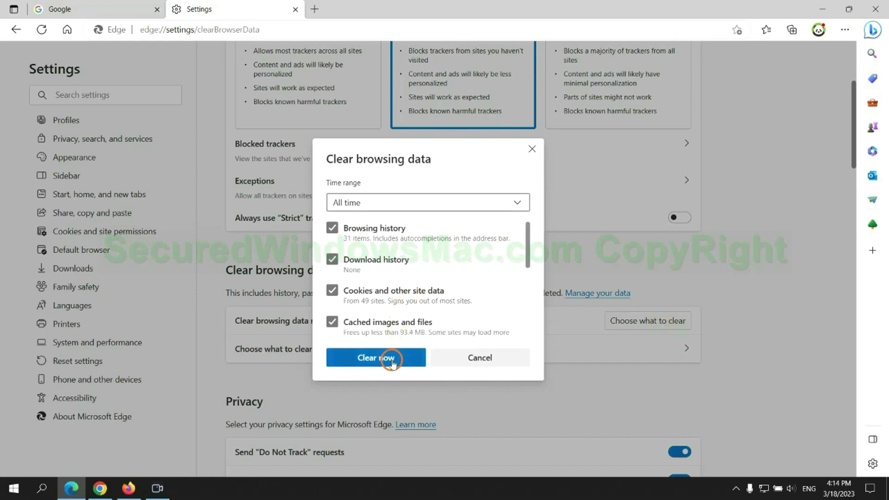
click(100, 488)
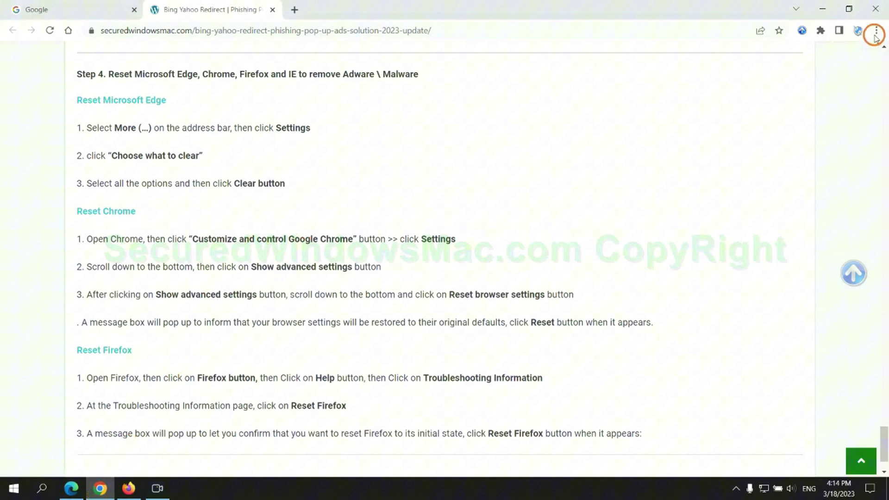
- Open Chrome's Reset settings confirmation for restoring settings to their original defaults
click(875, 30)
click(769, 227)
text(reset)
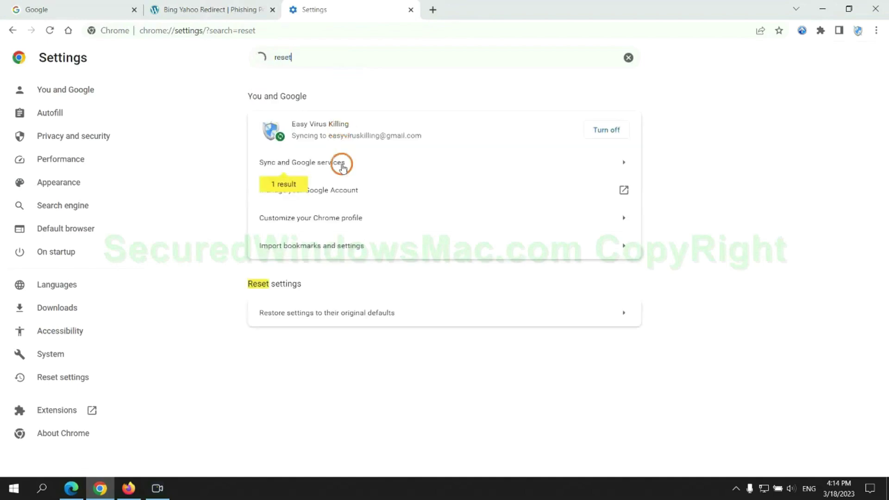
click(465, 308)
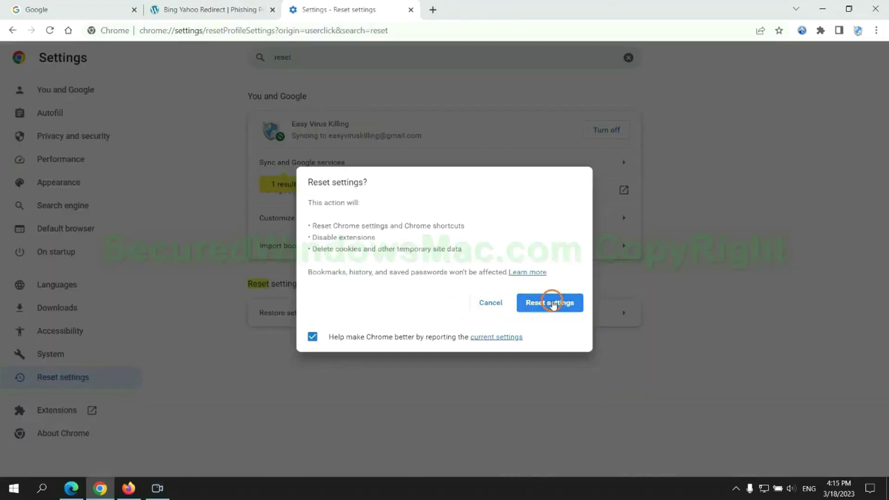
- Open Firefox's Refresh Firefox prompt from Troubleshooting Information, then highlight the guide's closing note in Chrome
click(127, 480)
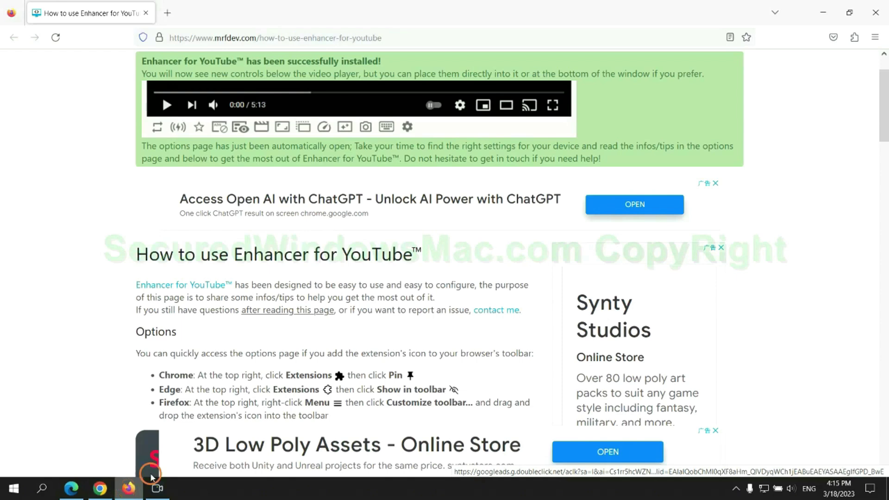
click(874, 38)
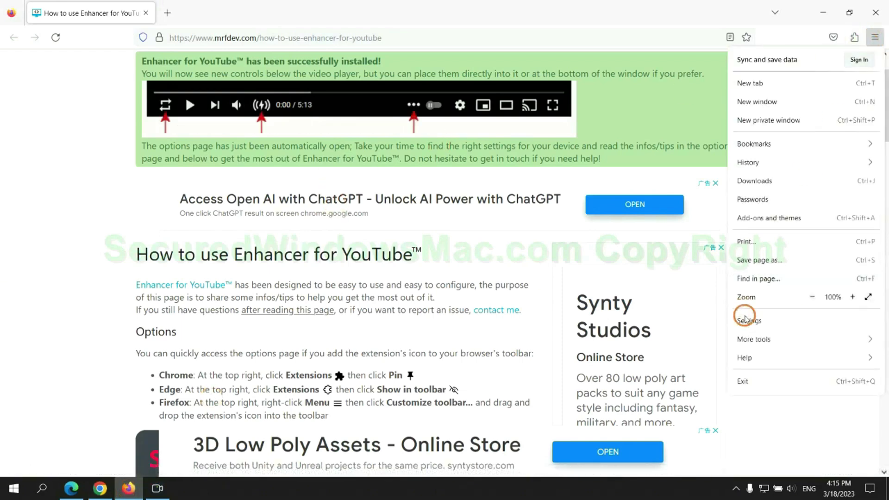
click(751, 354)
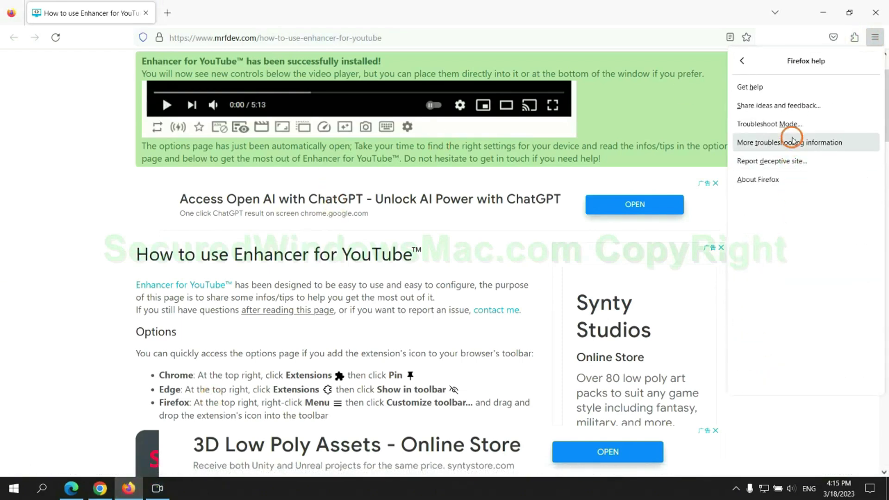
click(792, 141)
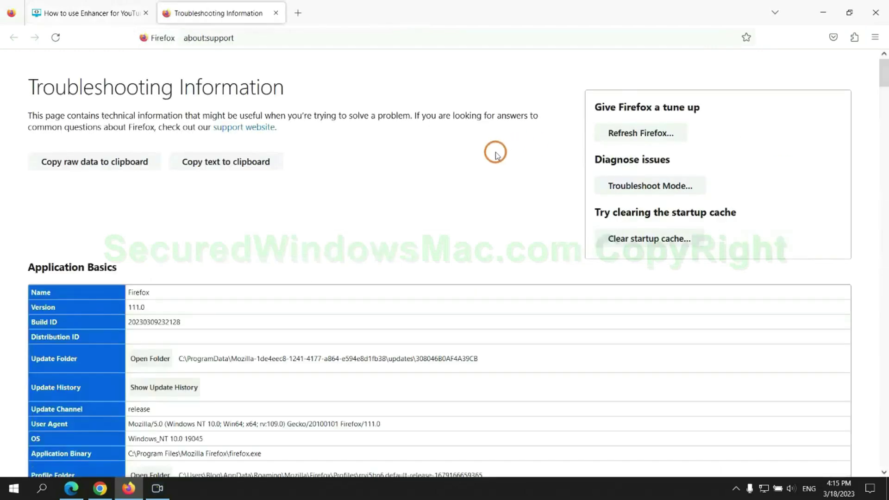
click(611, 135)
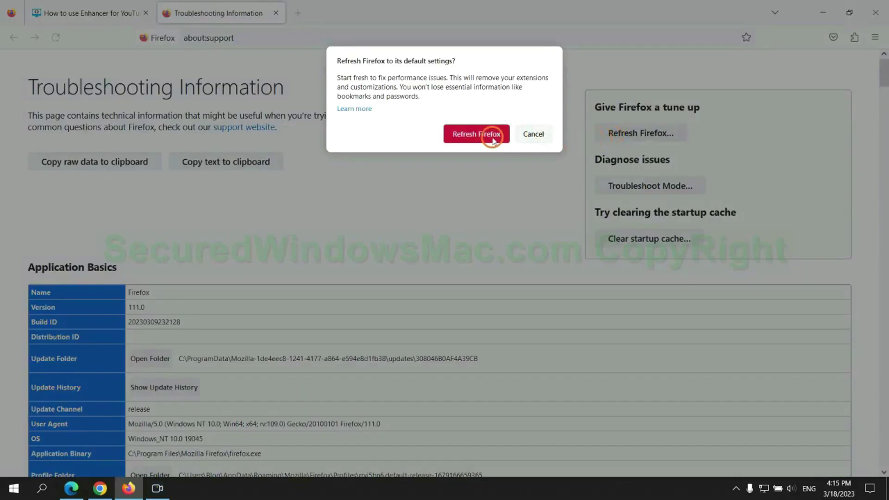
click(100, 488)
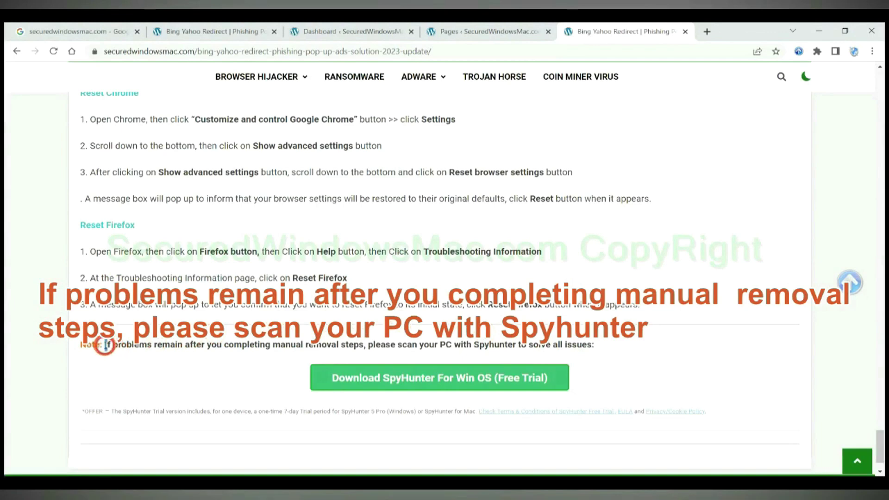
drag(106, 344, 197, 349)
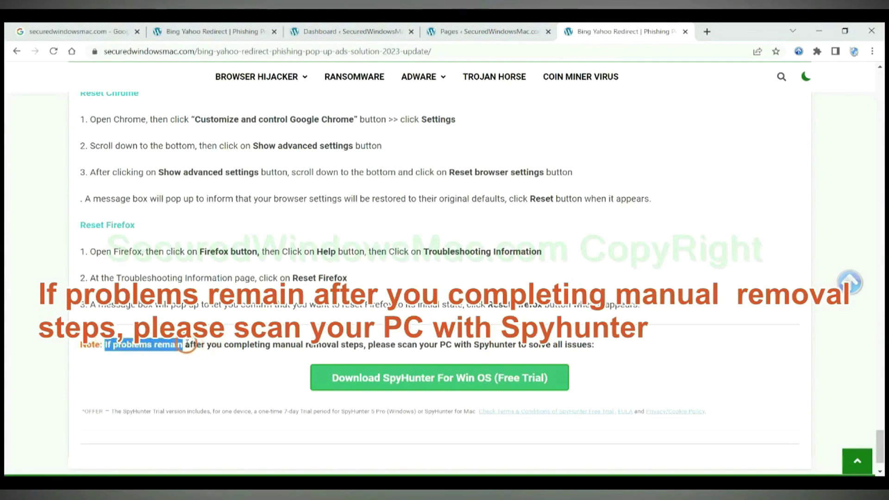